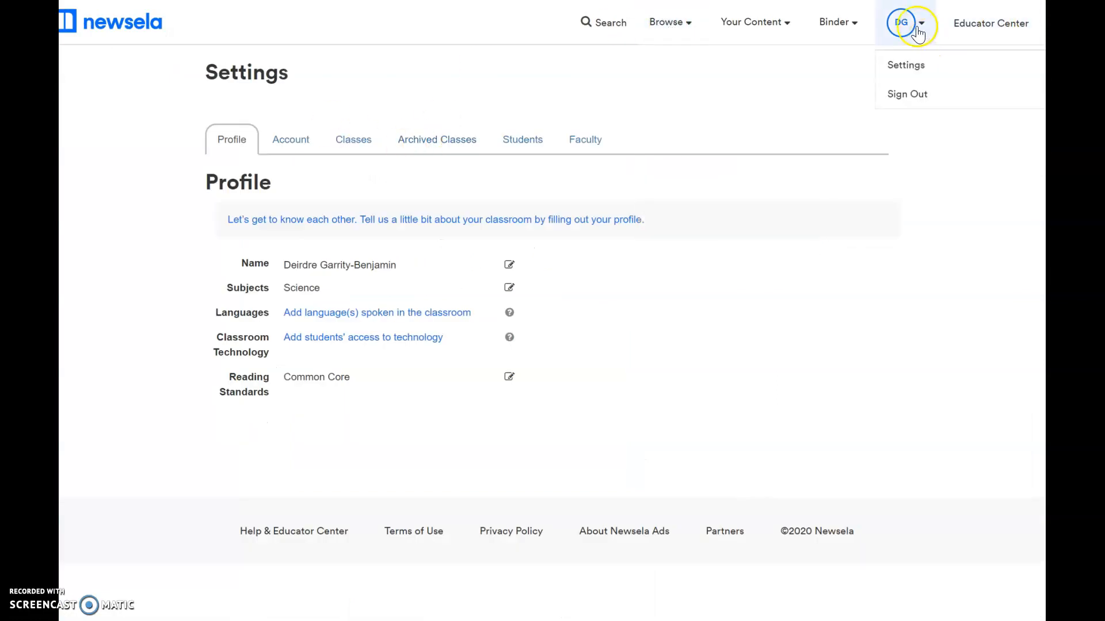
Step: Search the Newsela library for articles on "climate change"
left_click(609, 24)
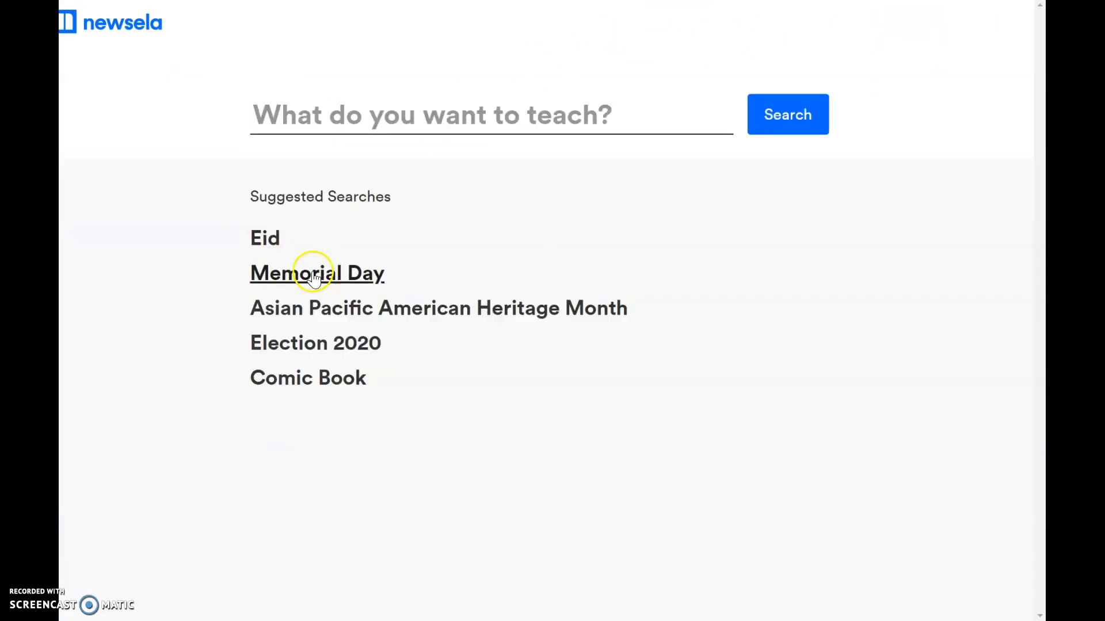
left_click(470, 125)
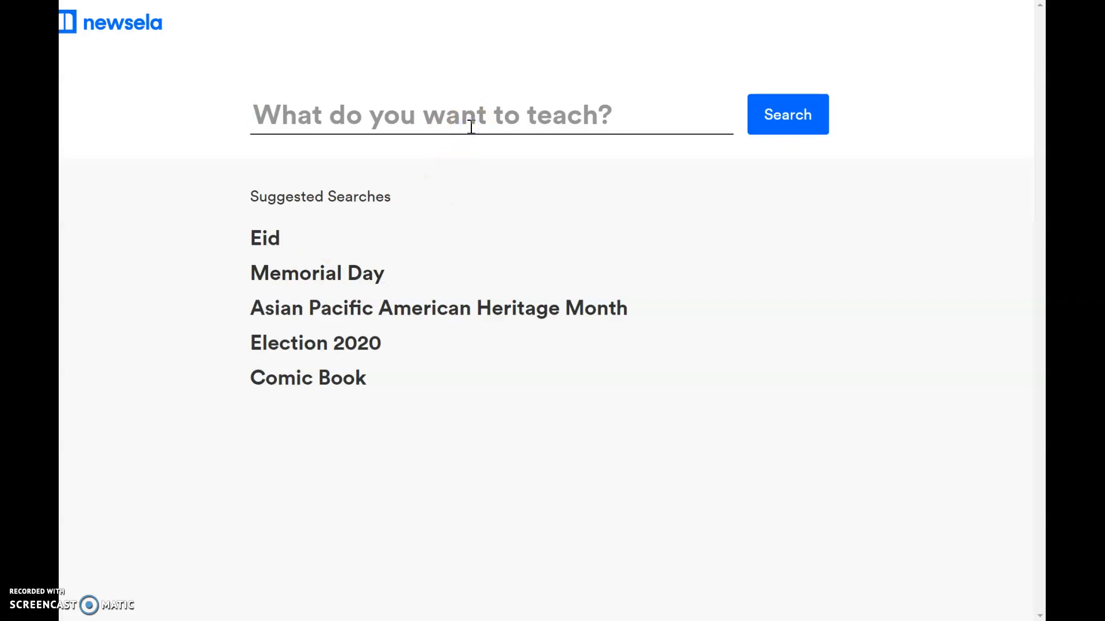
type("climate chnage")
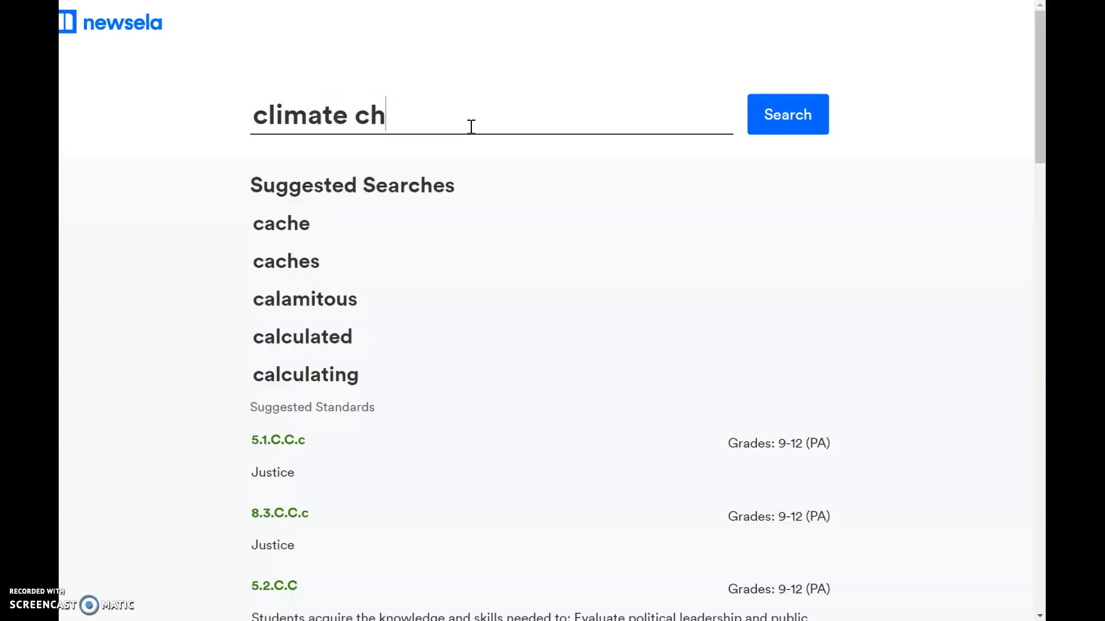
key("BackSpace")
key("BackSpace")
key("BackSpace")
key("BackSpace")
type("abe")
key("BackSpace")
key("BackSpace")
type("nge")
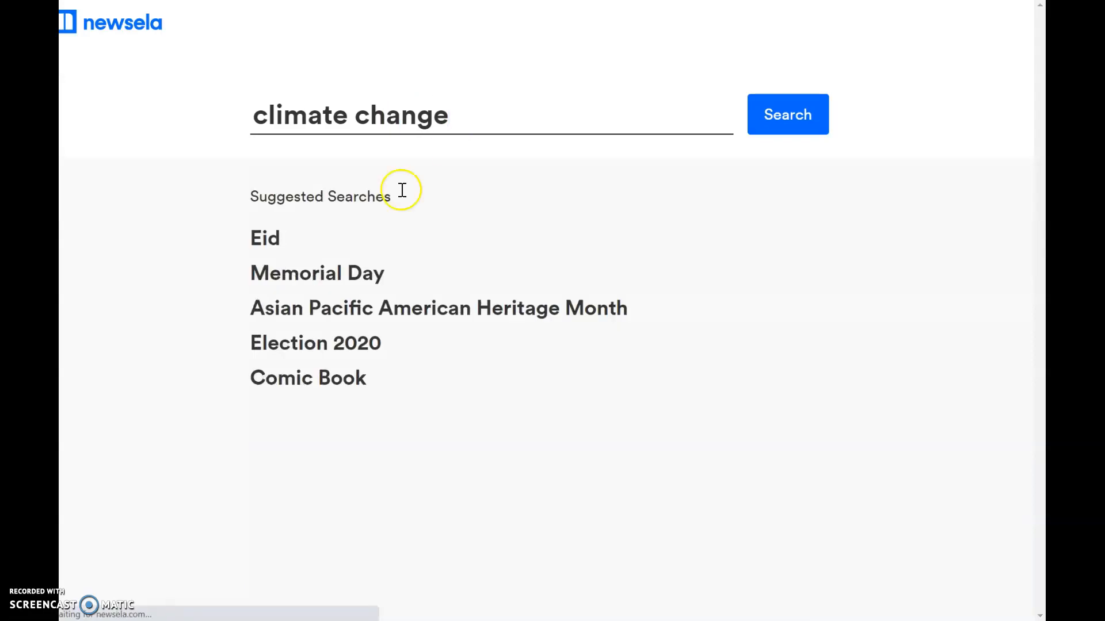
left_click(783, 133)
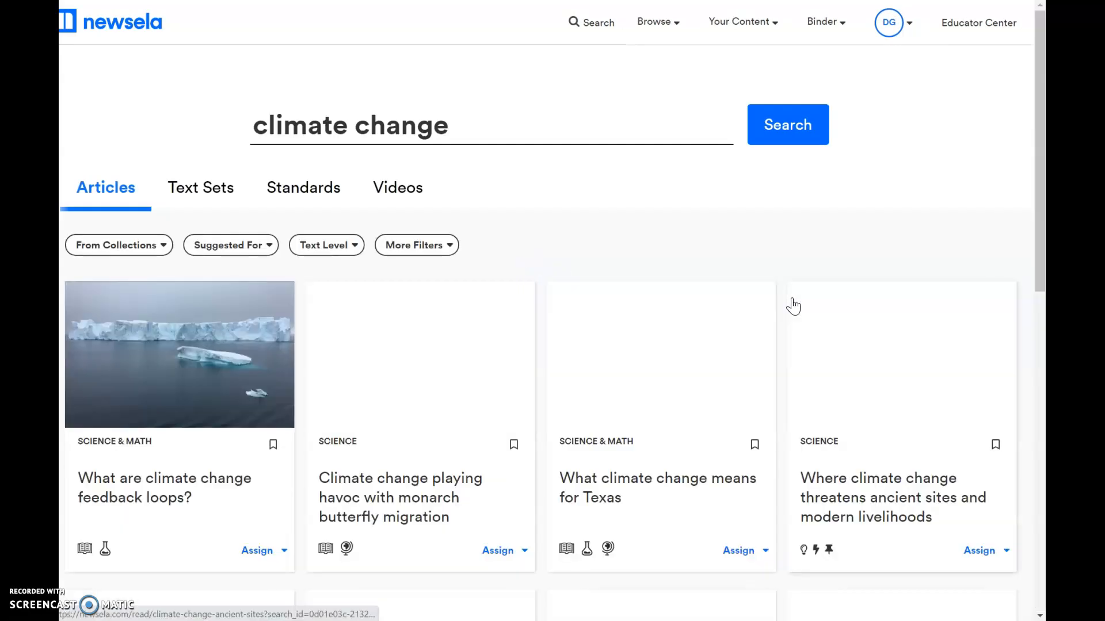
Step: Assign the article on climate change and monarch butterfly migration to the Environmental Conservation-EASC 111 class, without adding instructions
left_click_drag(1044, 157, 1044, 221)
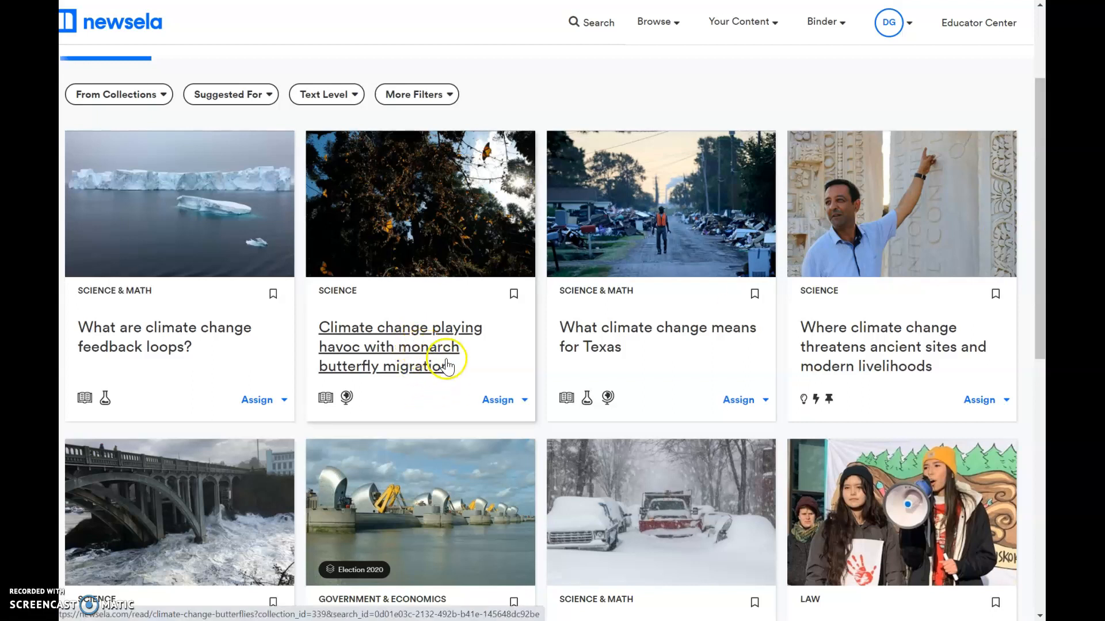
left_click(486, 402)
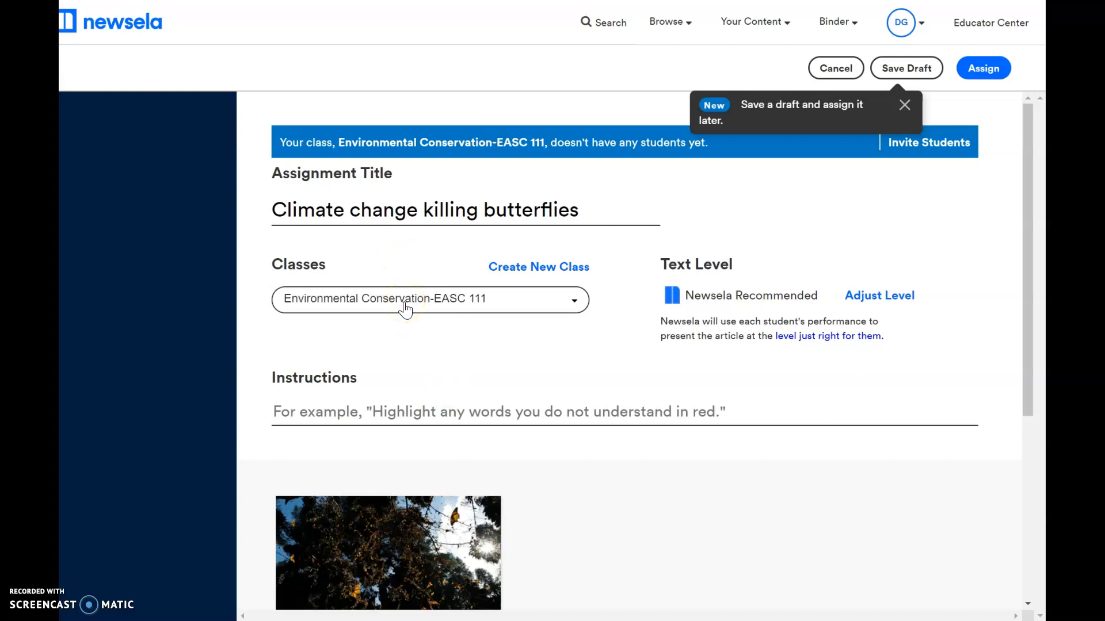
left_click(344, 406)
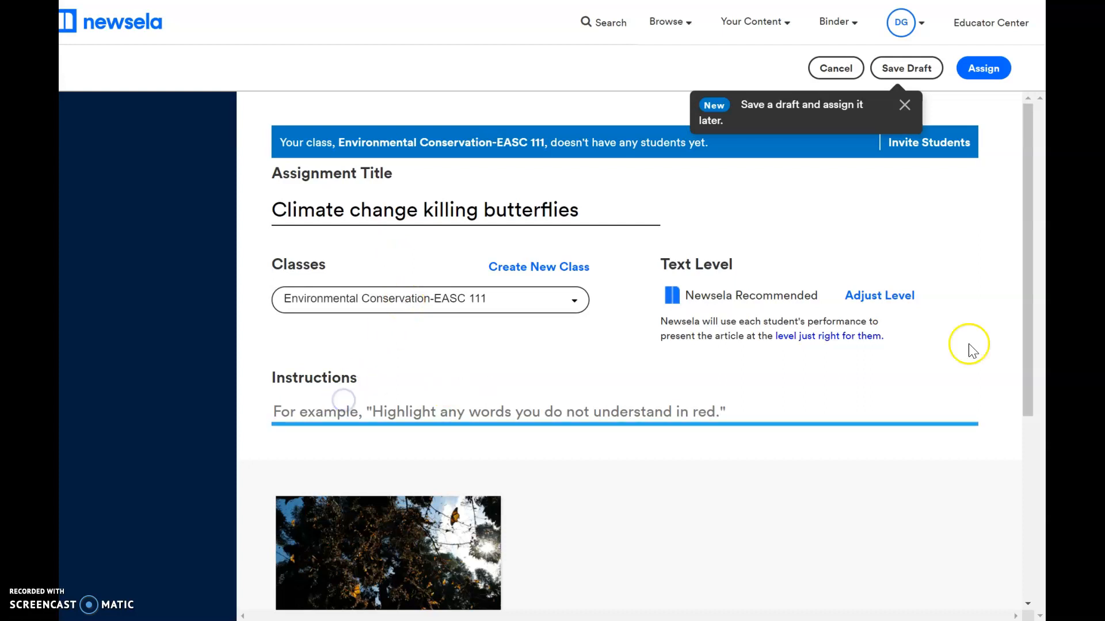
left_click_drag(1020, 286, 1026, 434)
left_click_drag(1029, 360, 1038, 457)
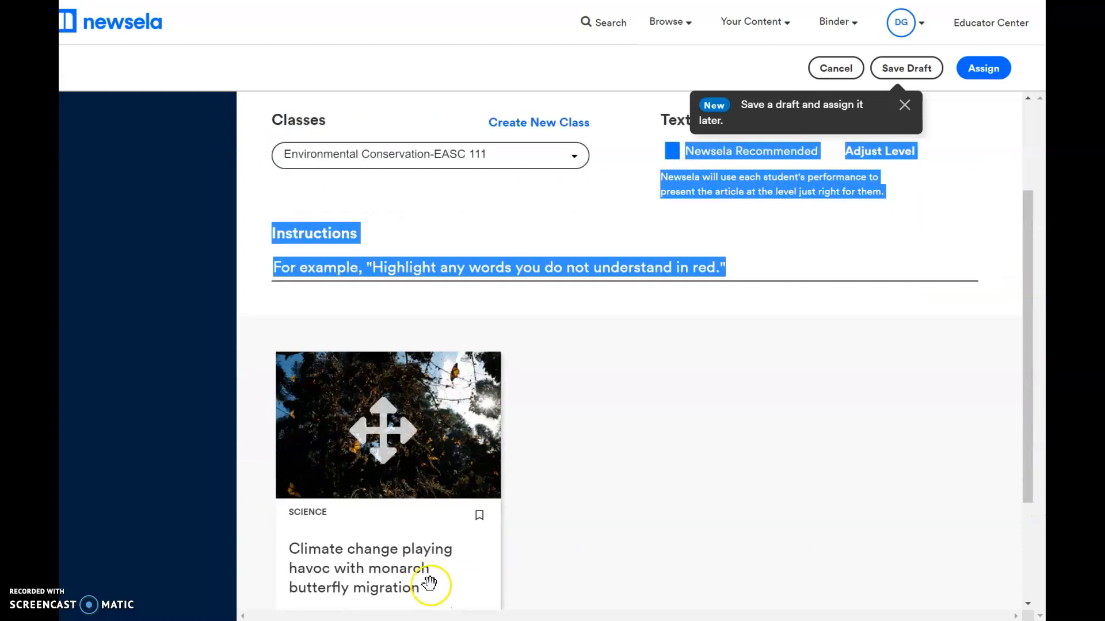
right_click(394, 563)
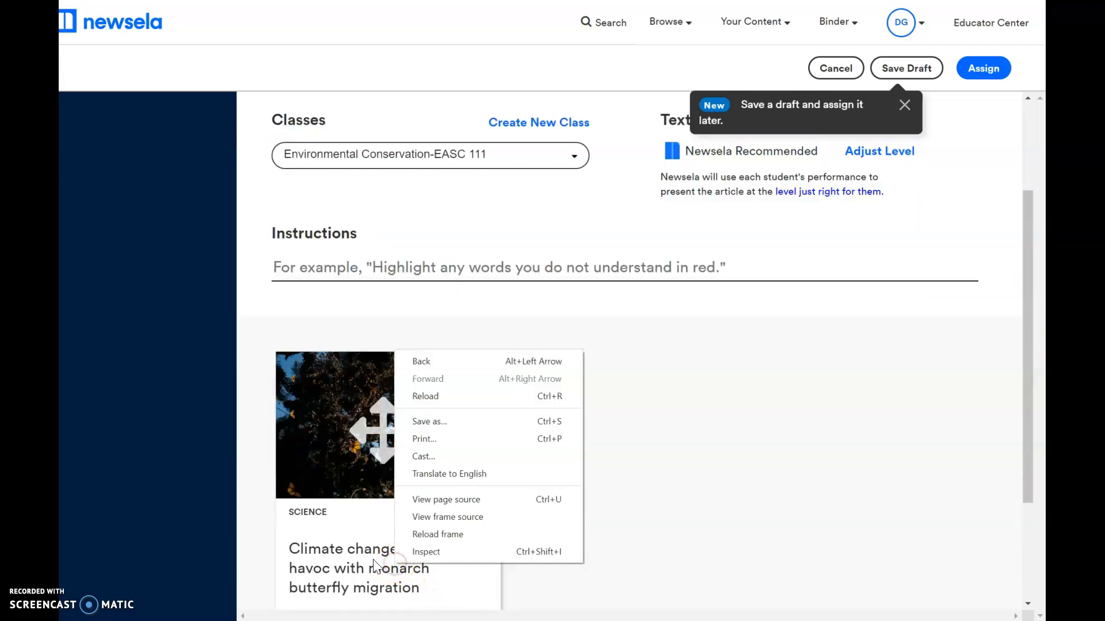
left_click(324, 548)
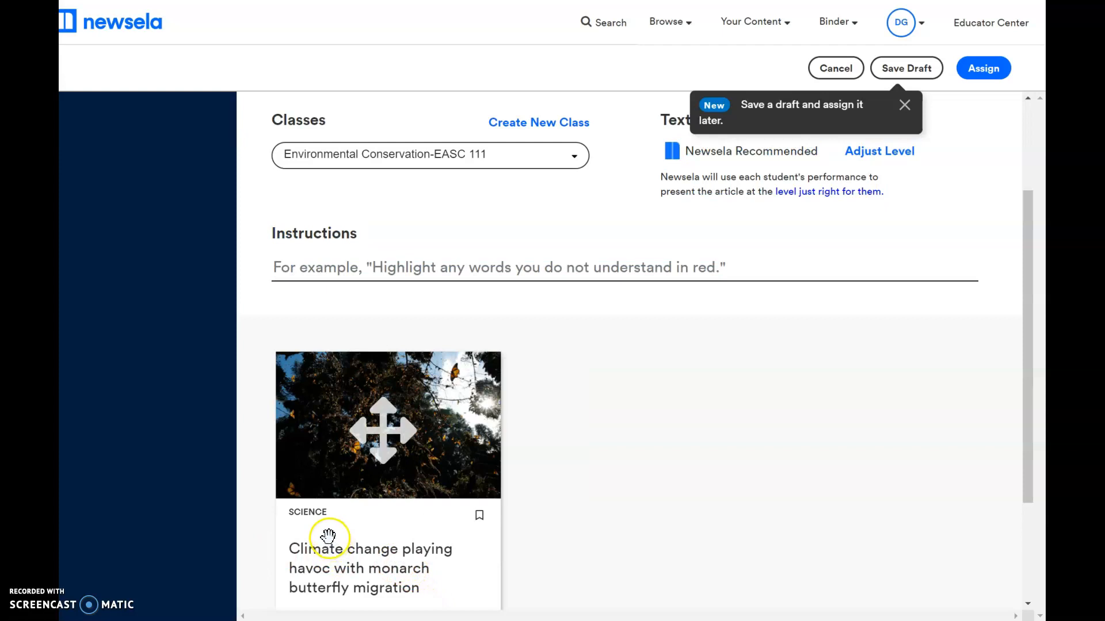
left_click(976, 68)
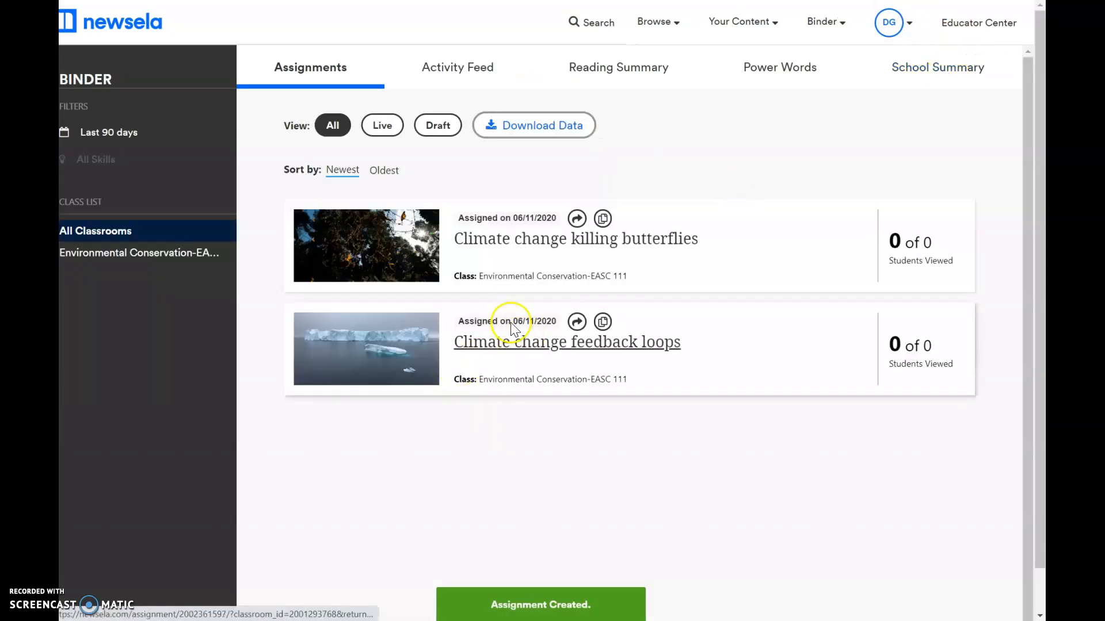
Step: View the "Climate change killing butterflies" assignment's details, and go to the binder of the Environmental Conservation-EASC 111 class
left_click(547, 240)
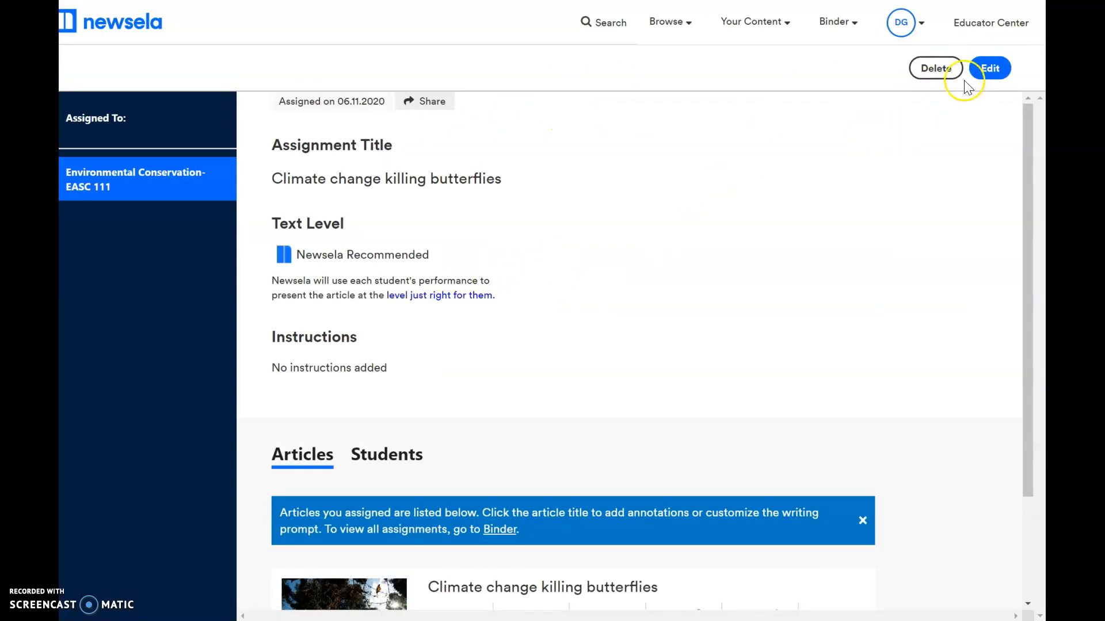
left_click(908, 34)
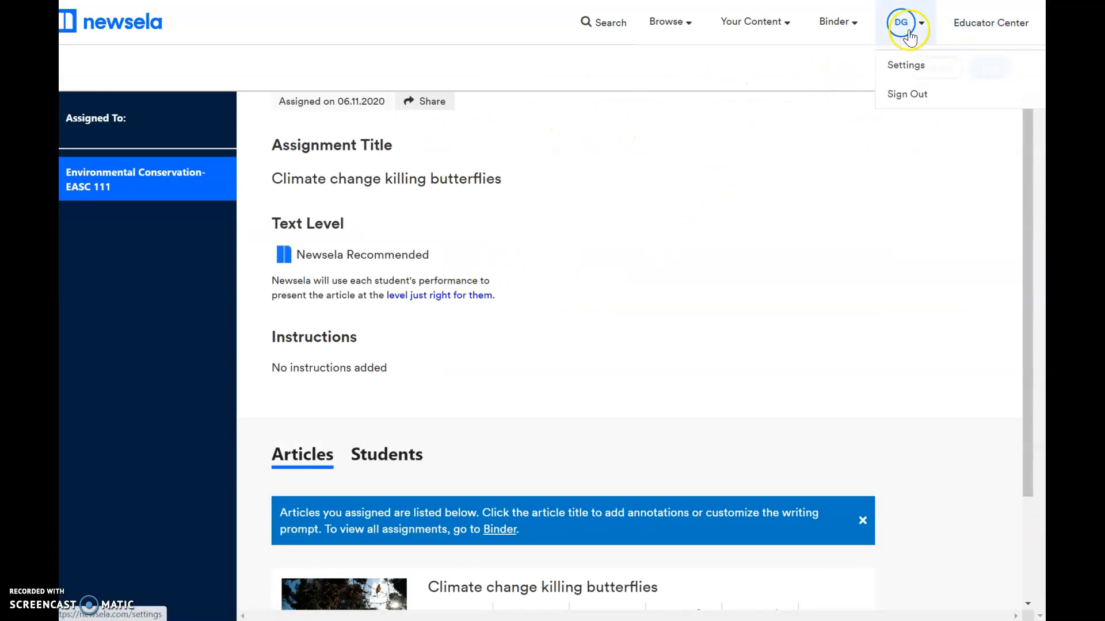
mouse_move(734, 29)
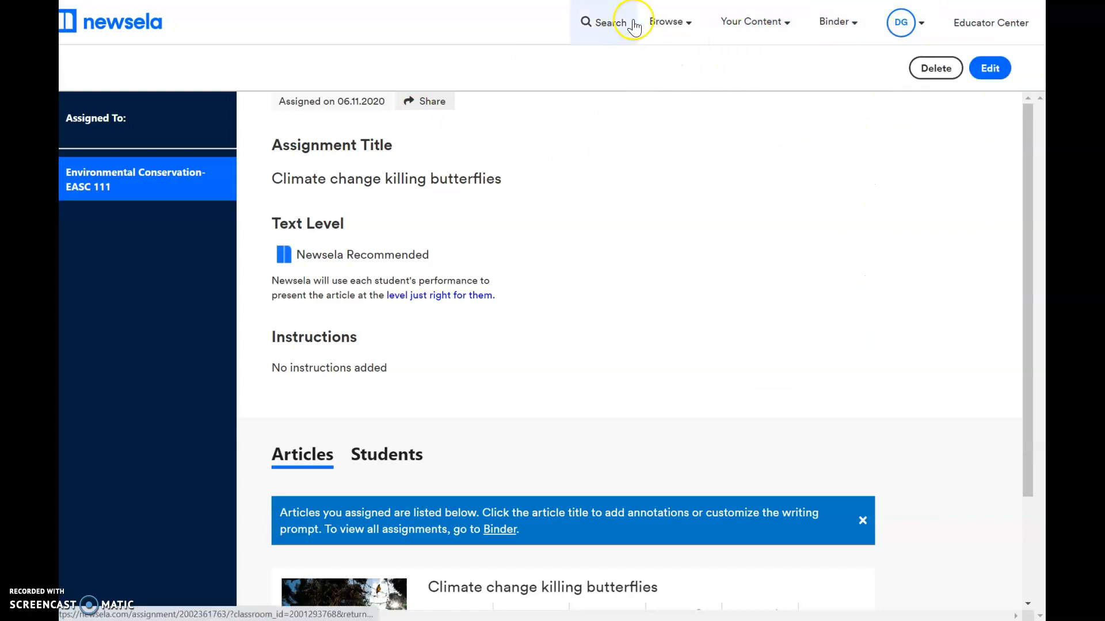
mouse_move(823, 23)
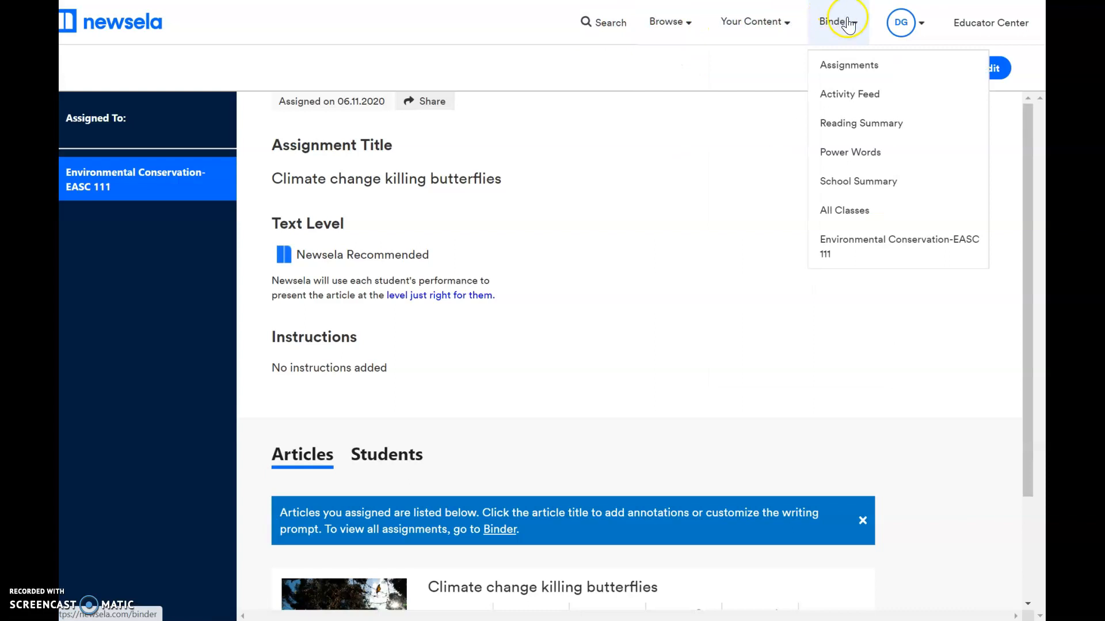
right_click(836, 242)
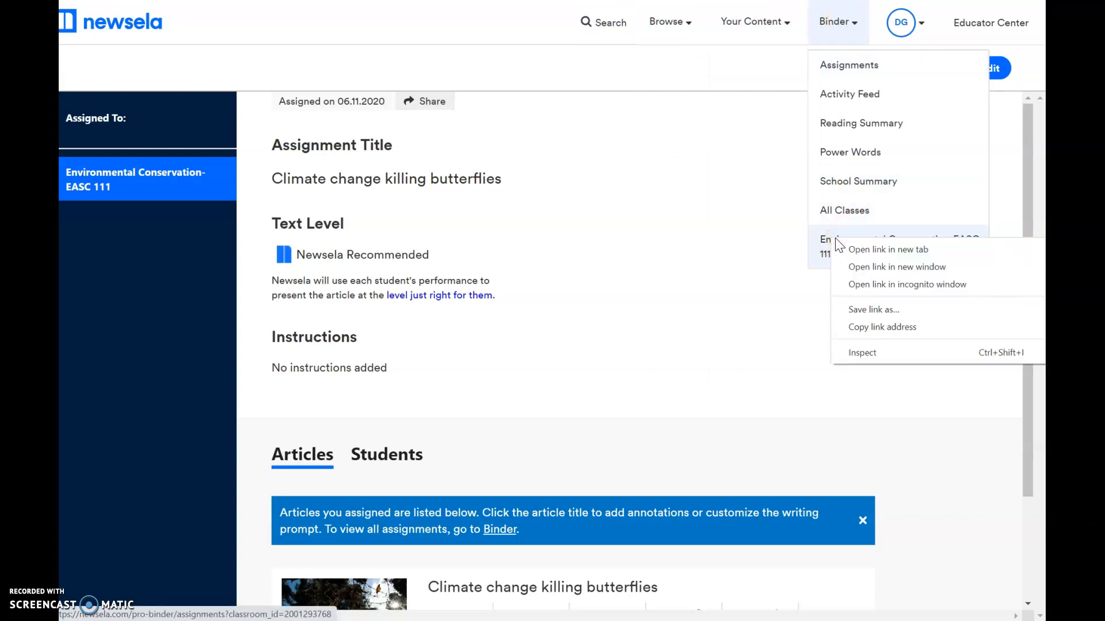
left_click(836, 244)
left_click(836, 245)
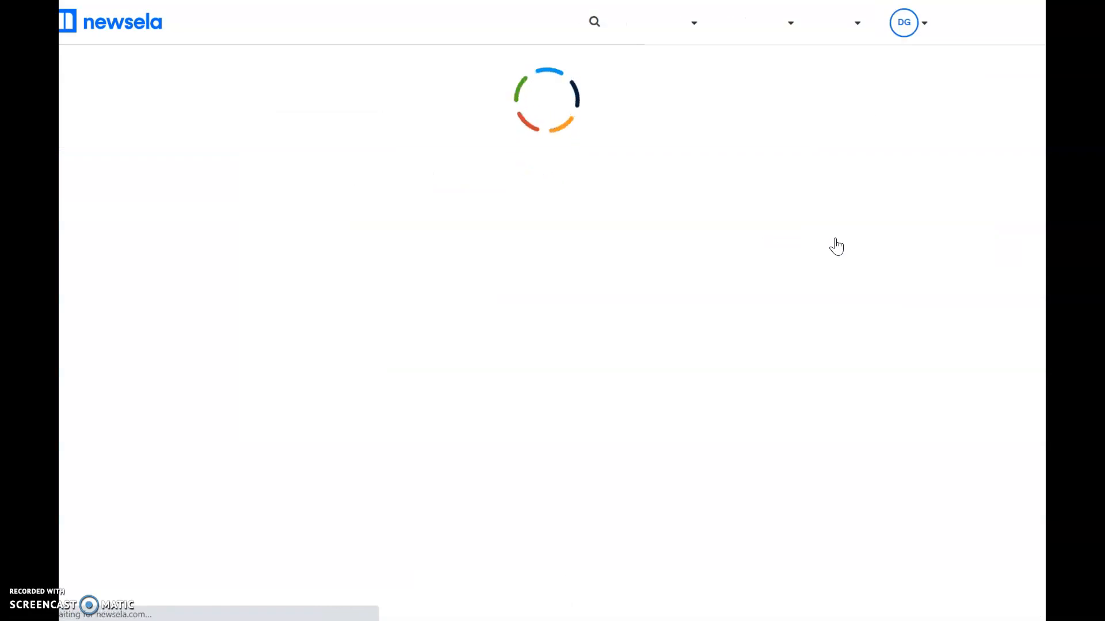
Step: Reopen the "Climate change killing butterflies" assignment from the class binder and open its assigned article
left_click(375, 340)
left_click(380, 227)
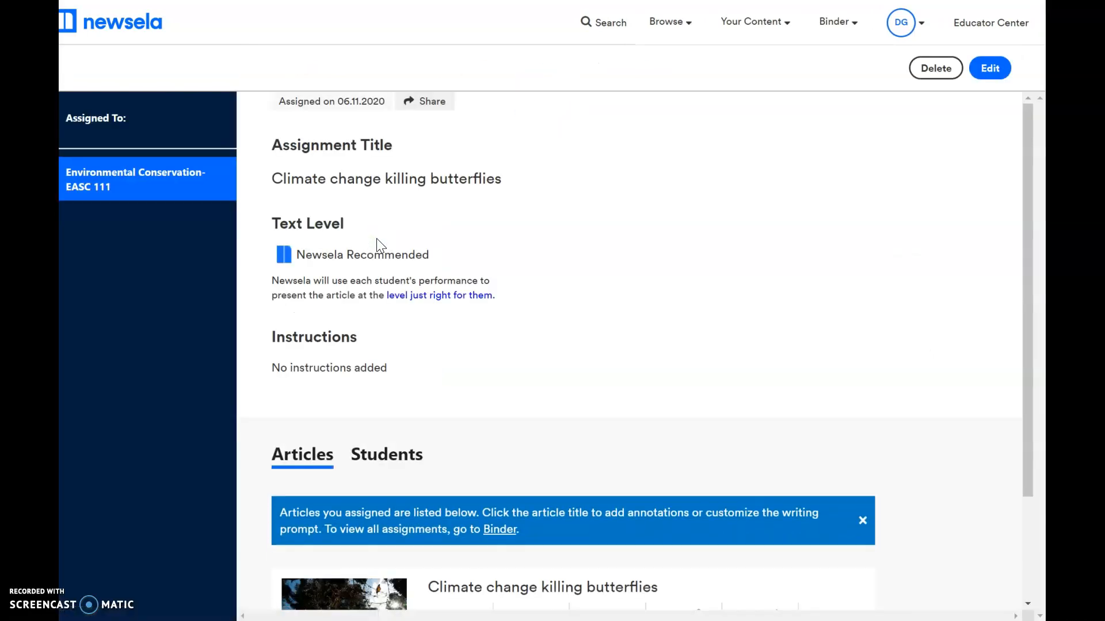
left_click_drag(1025, 233, 997, 444)
left_click(353, 506)
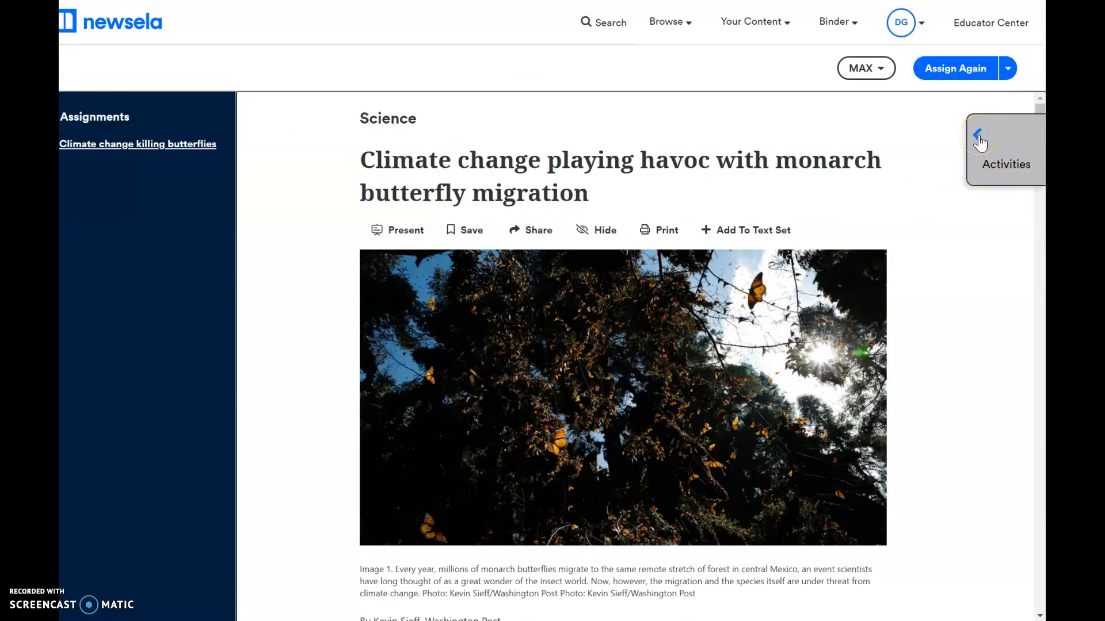
Step: Show the article's activities and review the Write activity's prompt
left_click(980, 143)
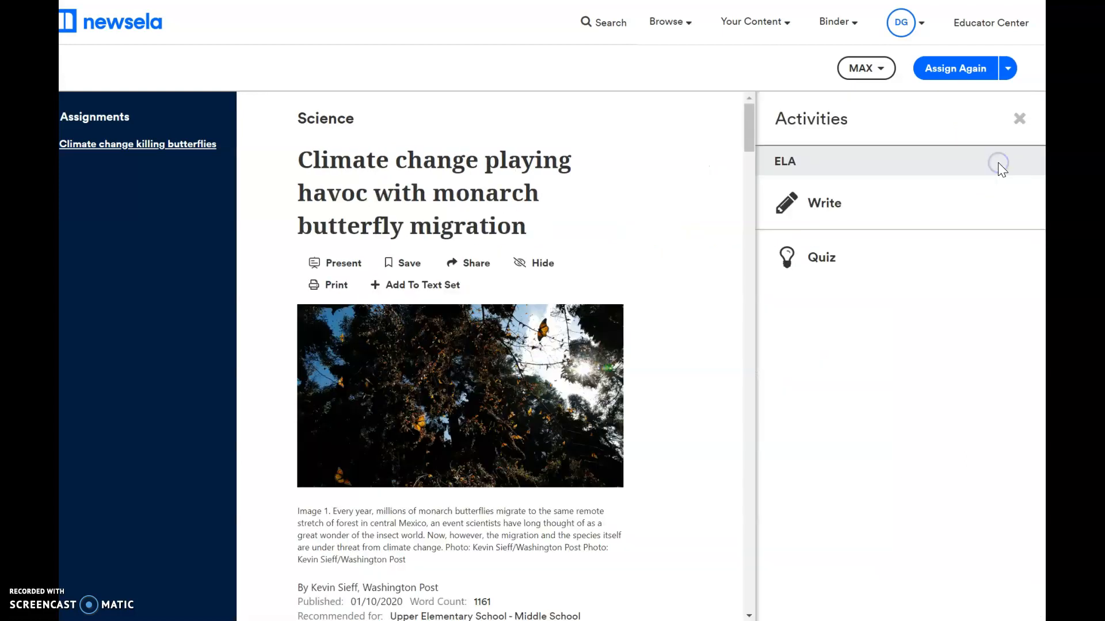
left_click(863, 210)
left_click(861, 205)
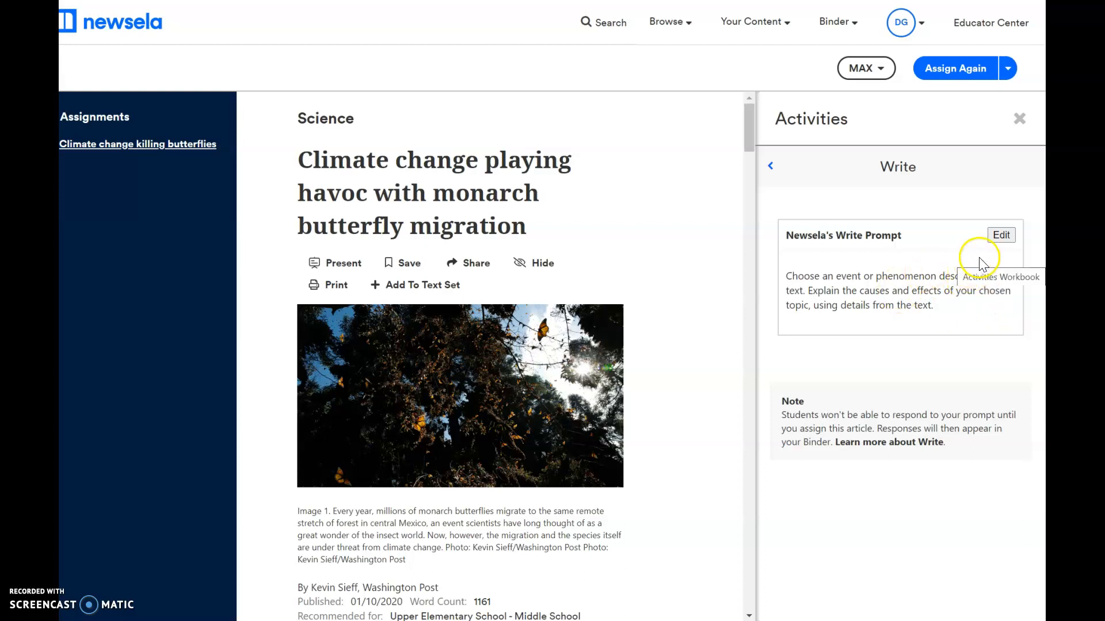
left_click(1018, 120)
left_click(998, 126)
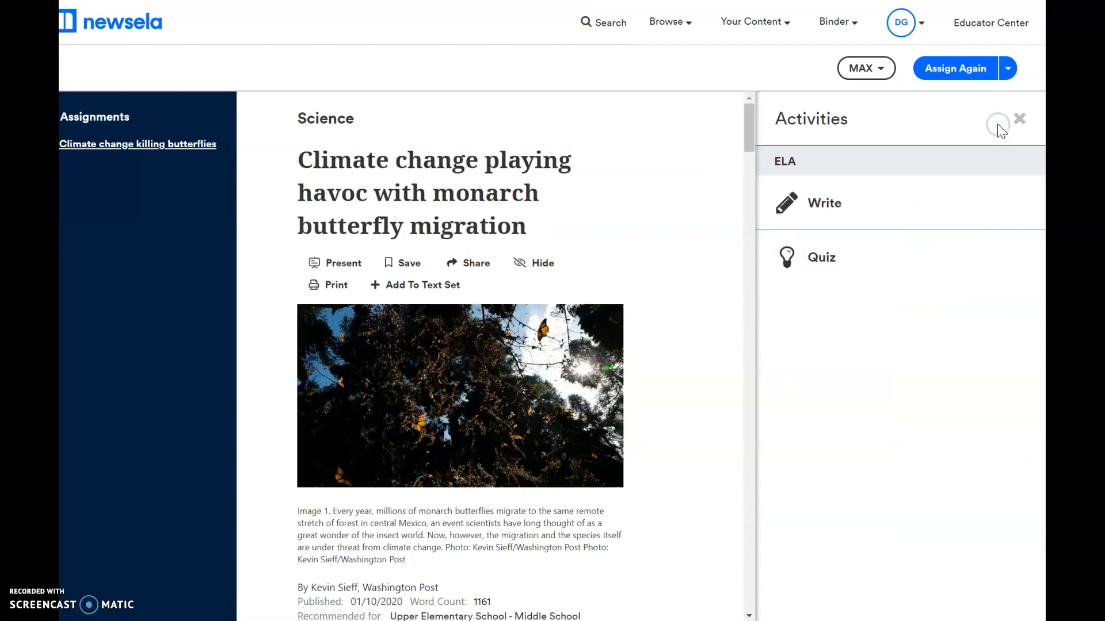
Step: Open the article's Quiz activity and review the first question with its answer choices
left_click(852, 253)
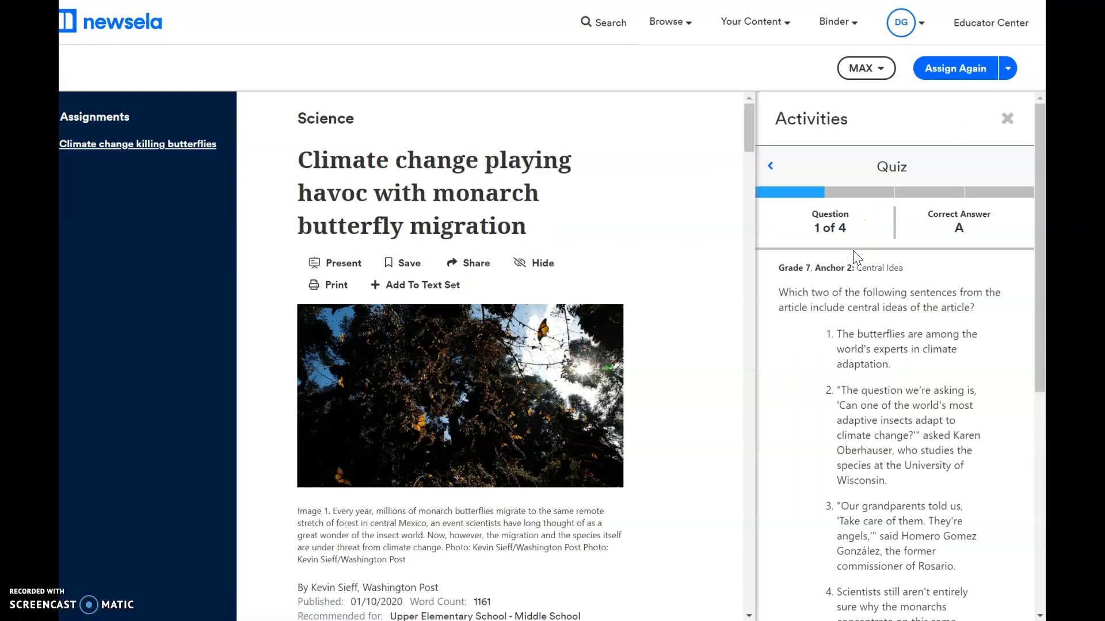
left_click_drag(1039, 192, 1035, 434)
scroll(1018, 219, "up", 5)
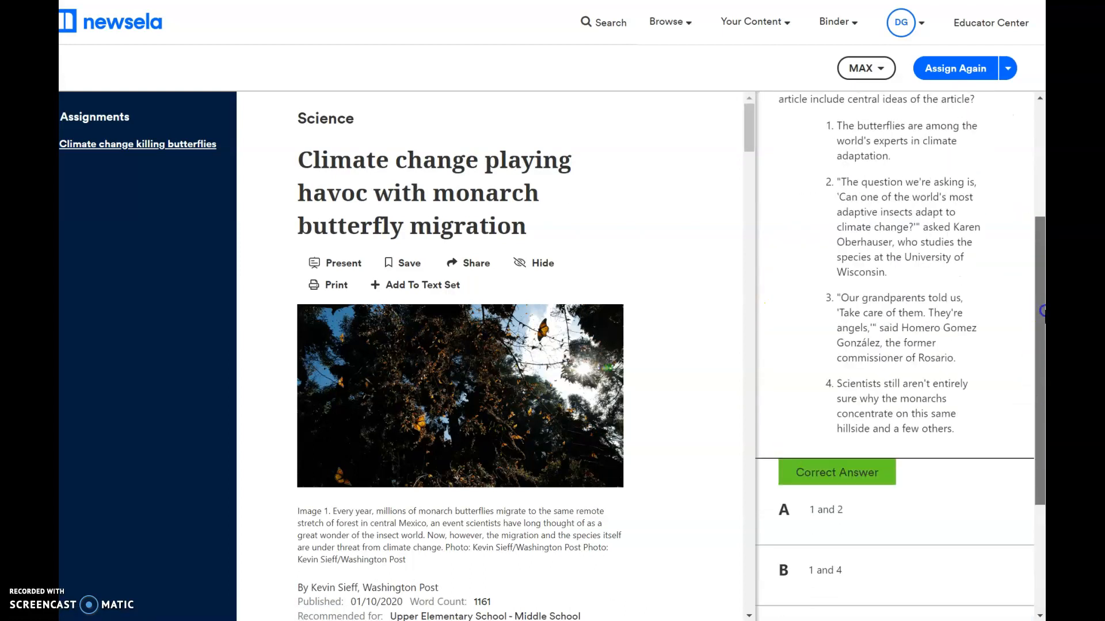
scroll(1018, 219, "up", 1)
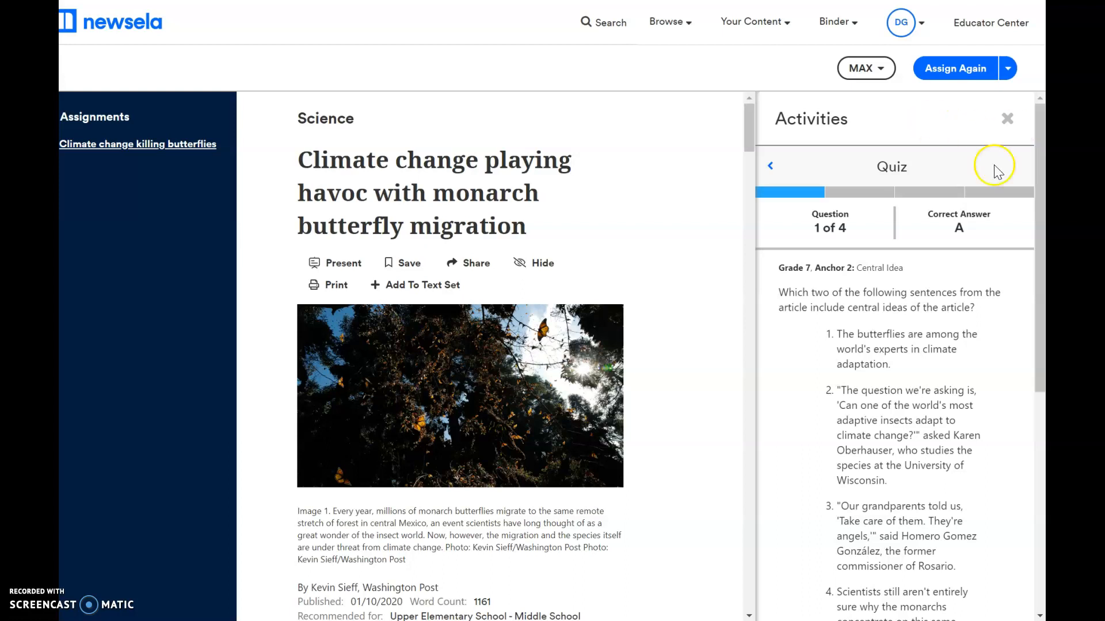
Step: Leave the article and open Newsela's Join Now page from the Google results for "newsela"
left_click(888, 38)
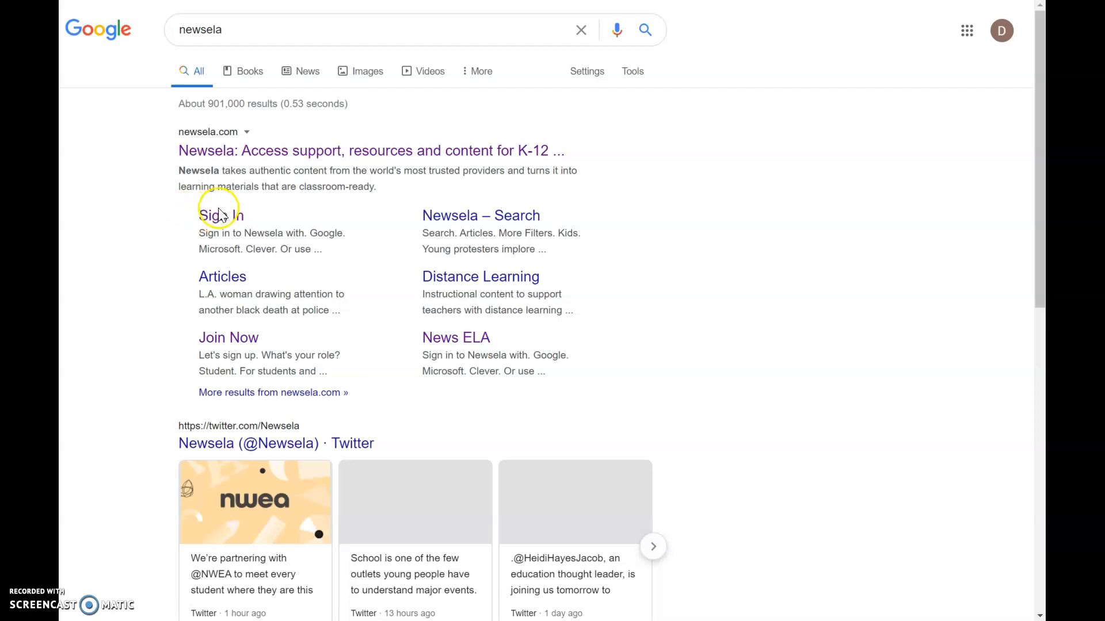
left_click(213, 341)
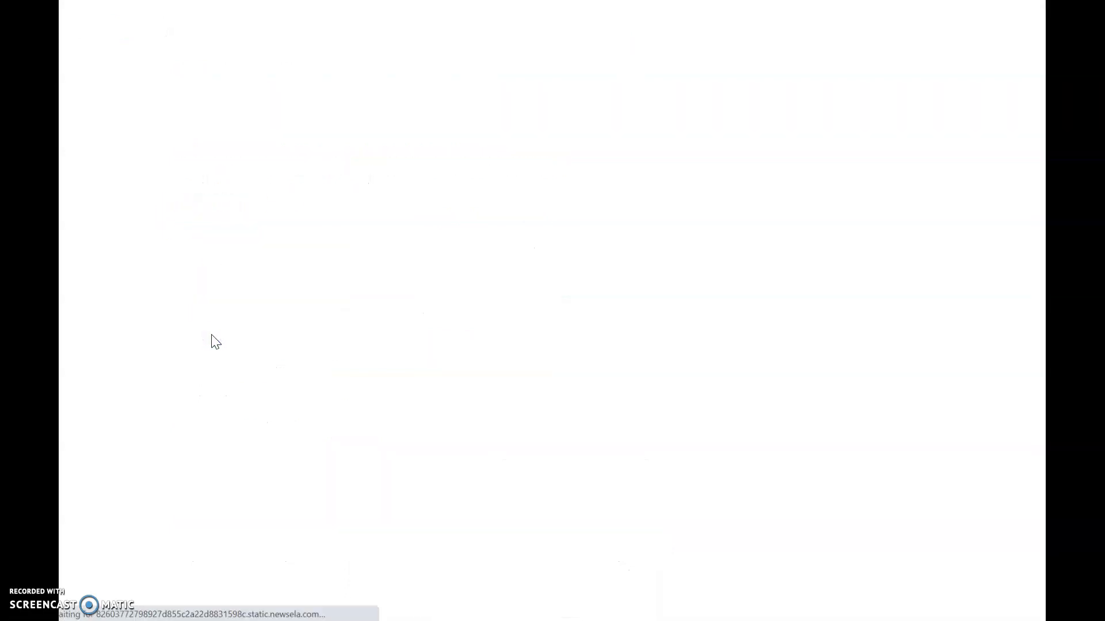